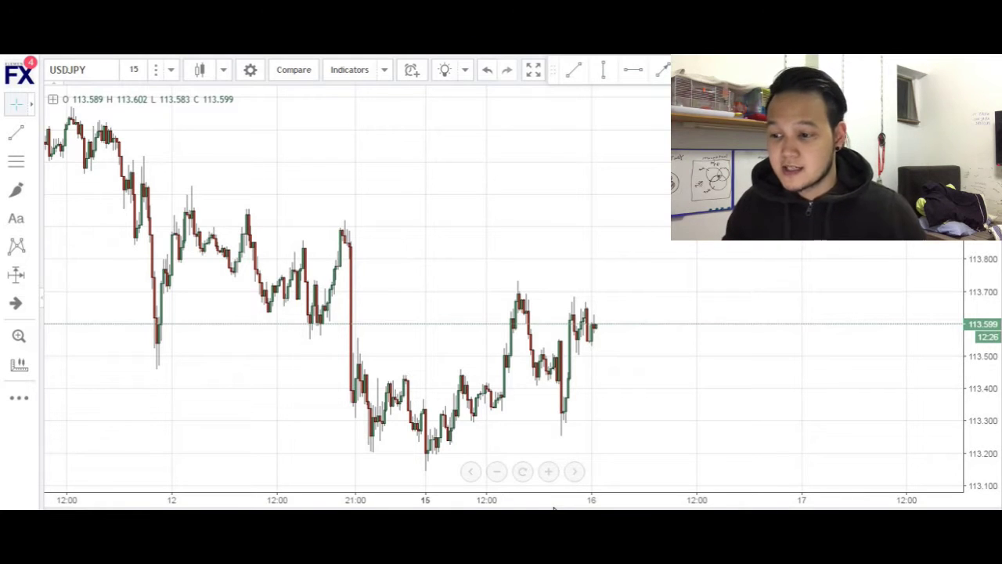
Dismiss the Extended Trading Hours advertisement and measure the price and date range across the most recent USDJPY swings
drag(403, 316, 544, 299)
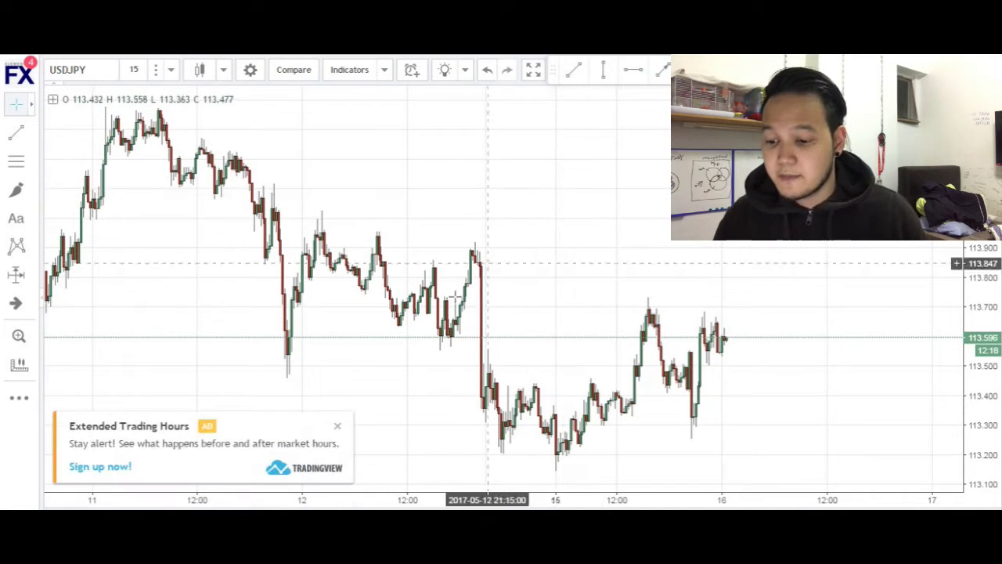
click(338, 423)
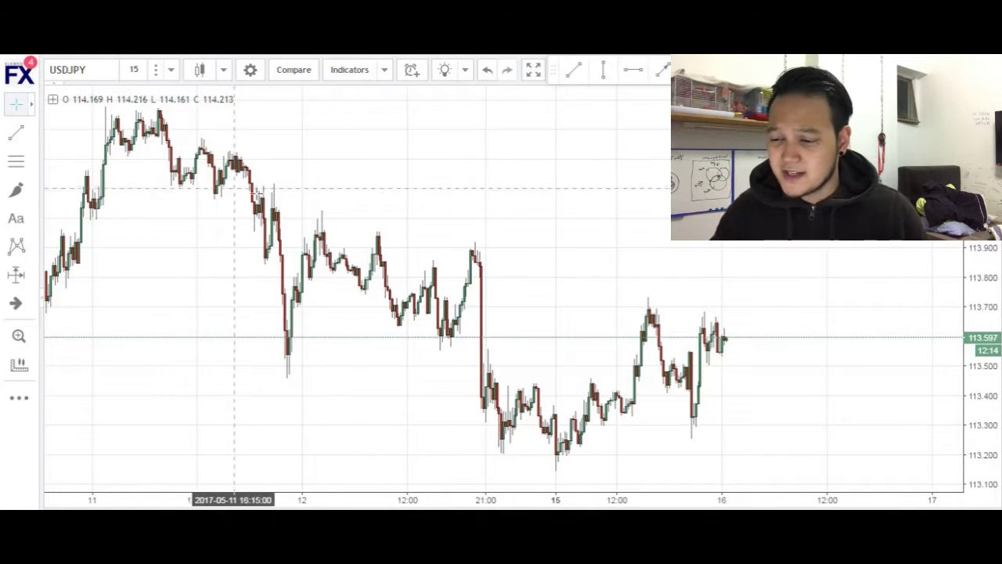
click(781, 70)
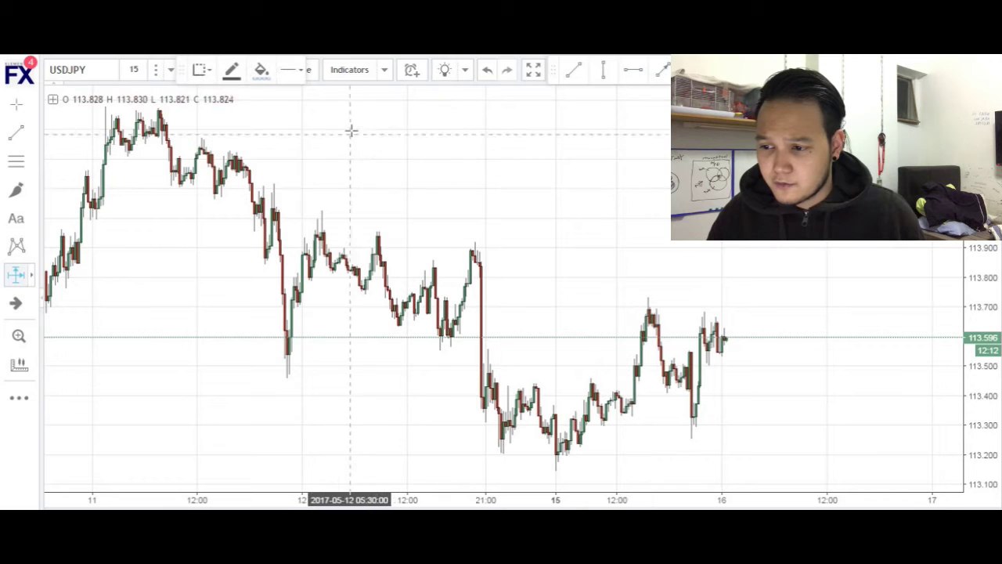
click(360, 107)
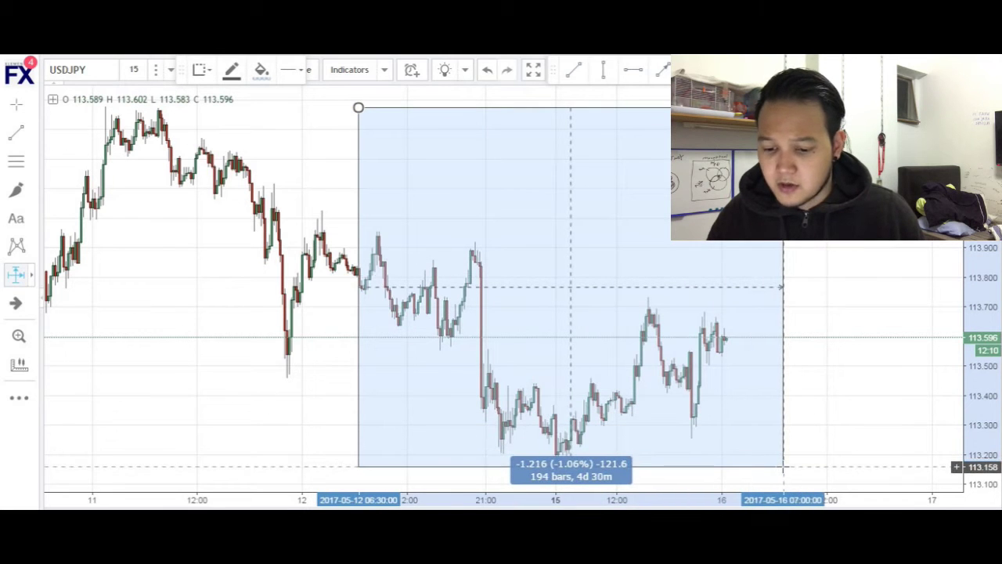
click(778, 468)
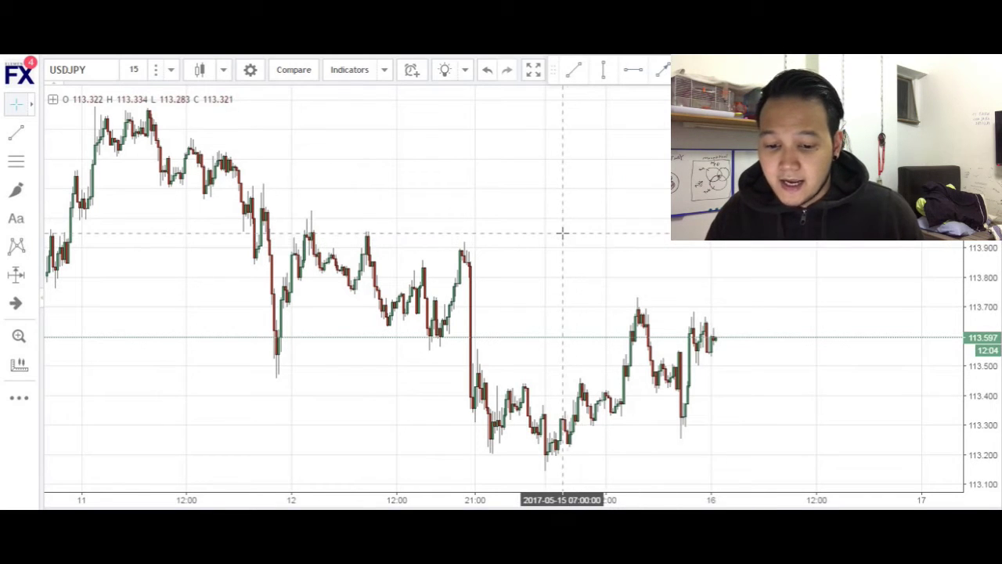
Draw a trend line from the 12 May swing high down to the 15 May low
drag(689, 231, 641, 229)
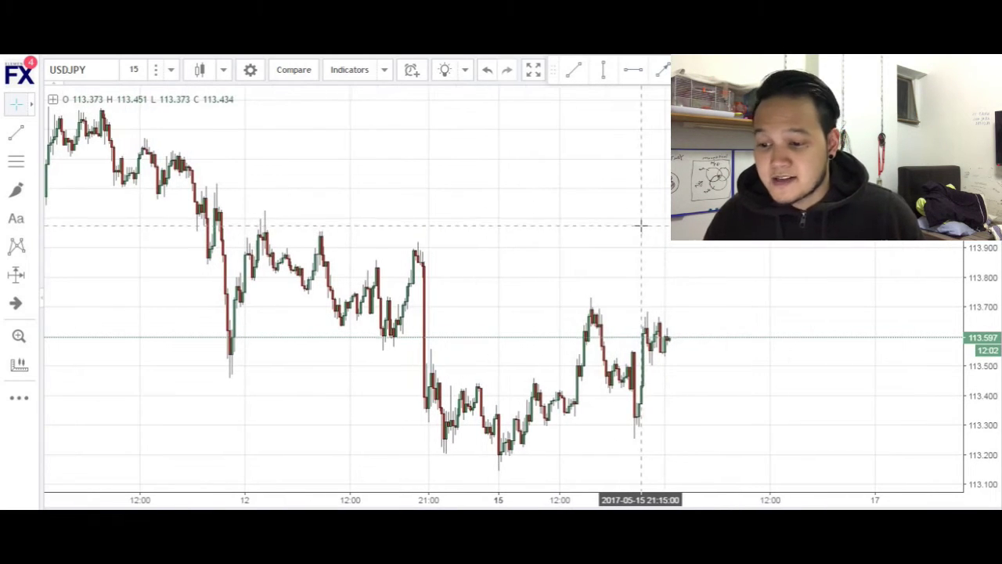
click(581, 72)
click(264, 213)
click(501, 474)
scroll(581, 311, down, 2)
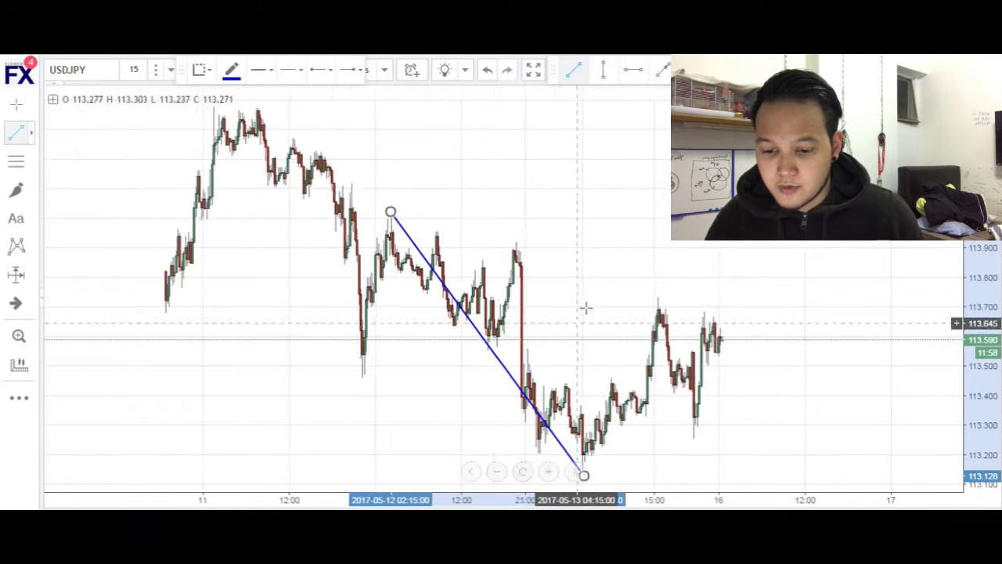
double_click(643, 229)
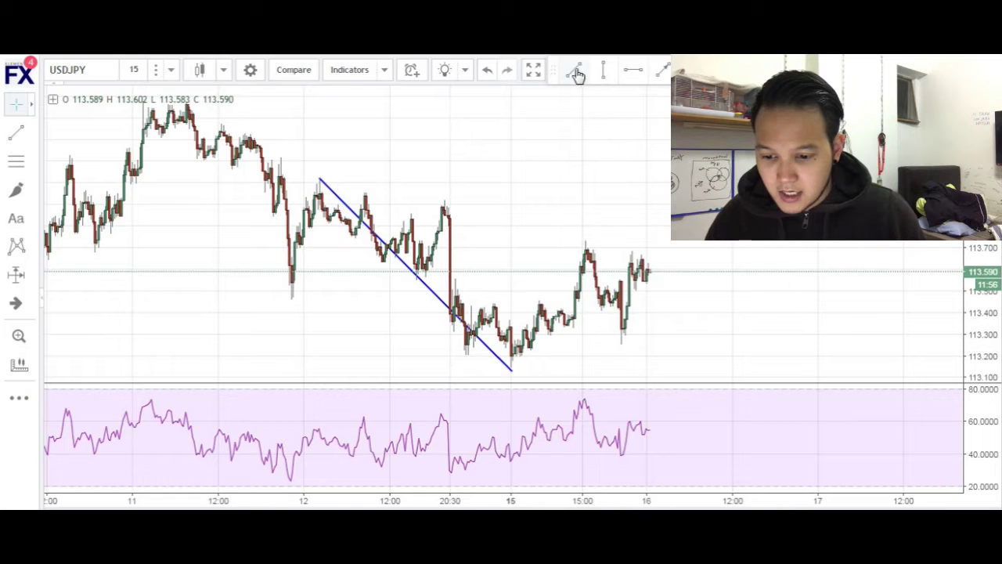
Continue from the 15 May low with three connected trend lines up to the swing high, down to the next low and upward again
click(576, 72)
click(511, 363)
click(582, 242)
click(623, 342)
click(708, 195)
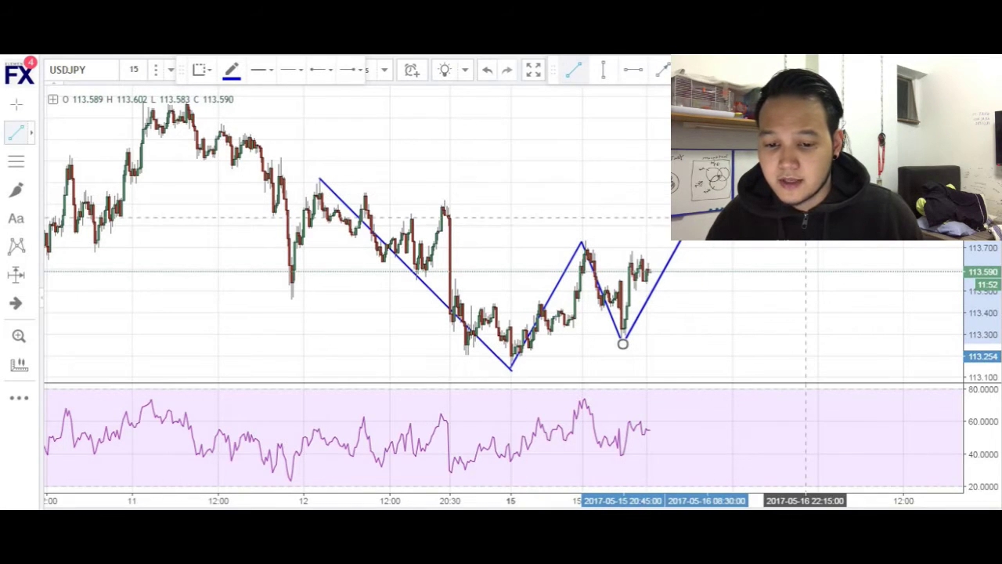
key(Escape)
double_click(804, 218)
Remove all drawings from the chart
right_click(797, 238)
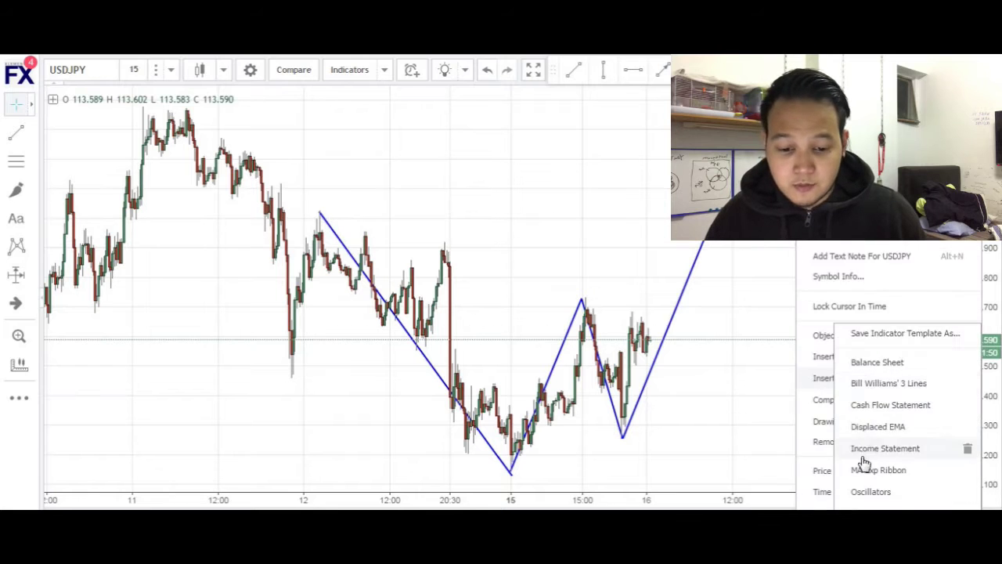
mouse_move(825, 441)
click(861, 462)
Place a Fibonacci retracement from the 12 May swing high level down to the 15 May low level
key(alt+f)
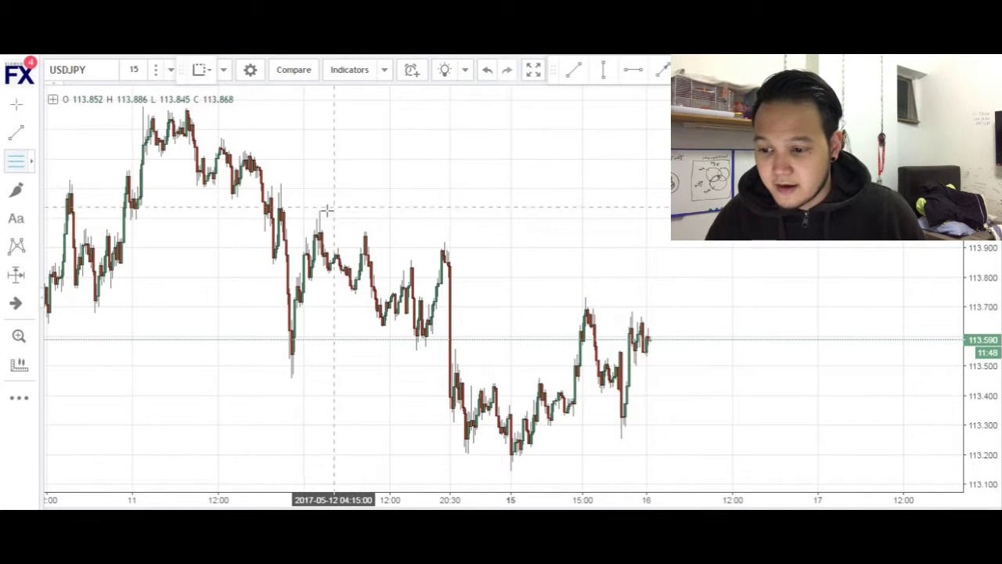
click(333, 210)
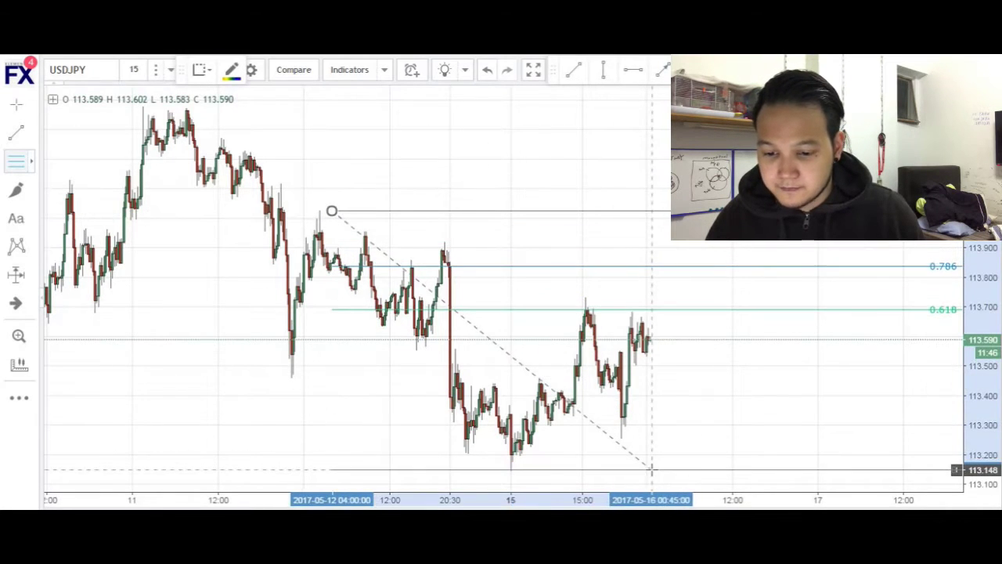
click(651, 470)
Draw connected trend lines from the 12 May swing high to the 15 May low and up to the following swing high
click(576, 71)
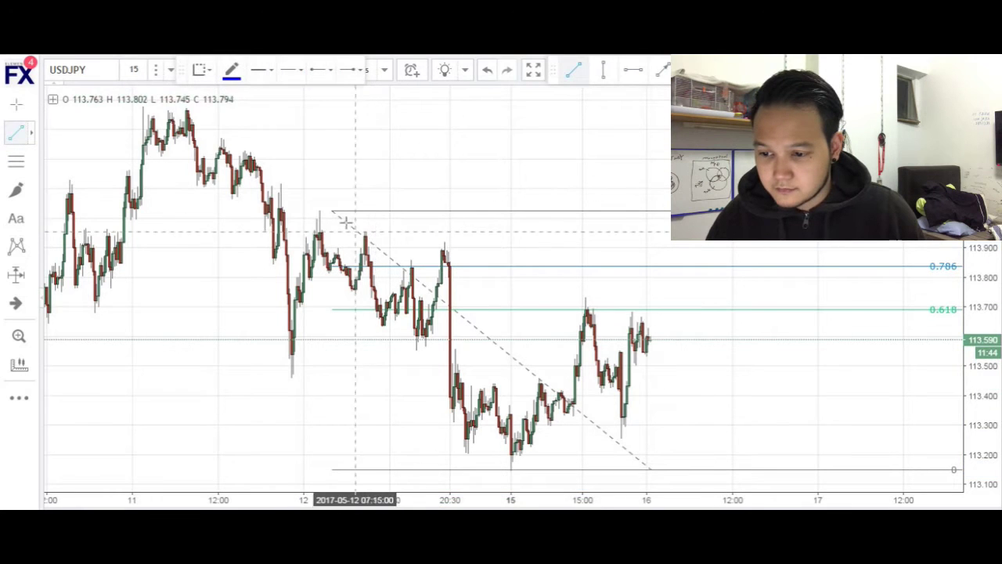
click(317, 210)
click(513, 472)
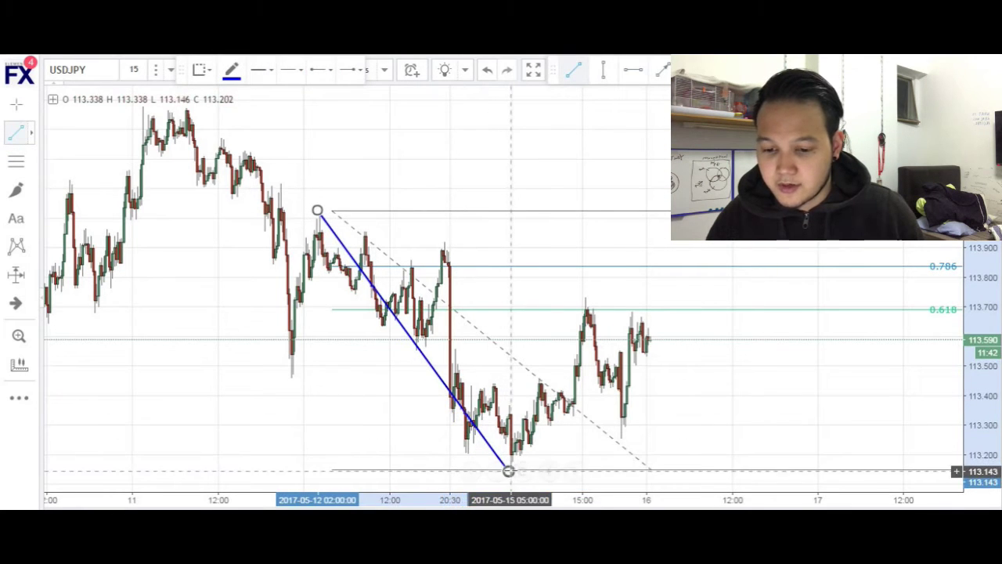
click(594, 311)
Replace the Fibonacci retracement with one running from the 15 May low level up to the following swing high level
click(649, 470)
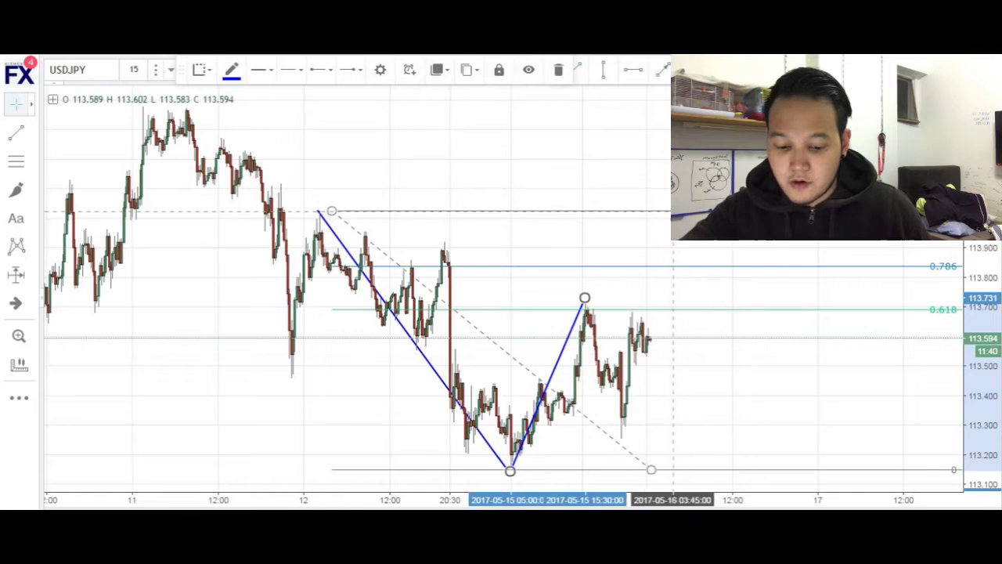
key(Delete)
key(alt+f)
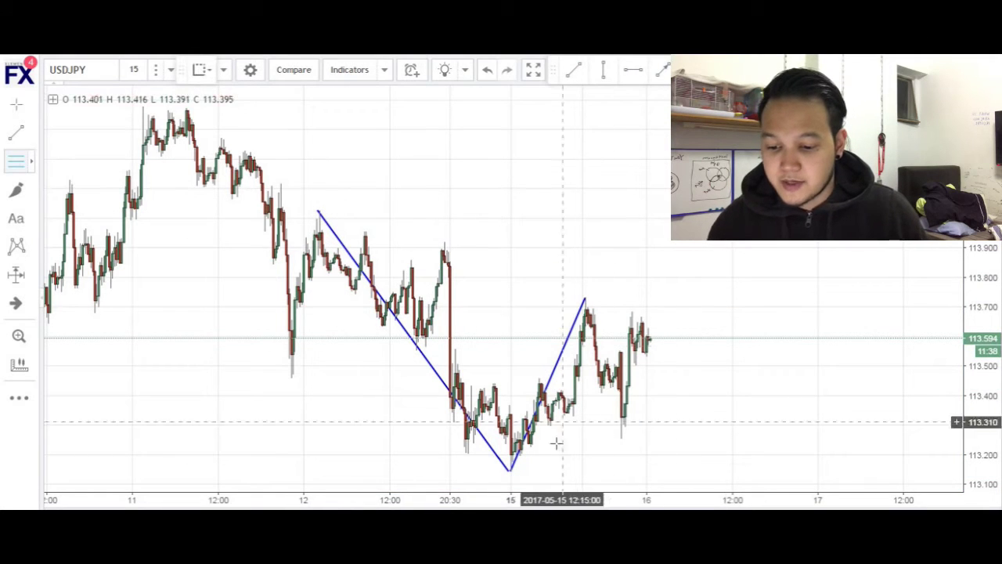
click(526, 470)
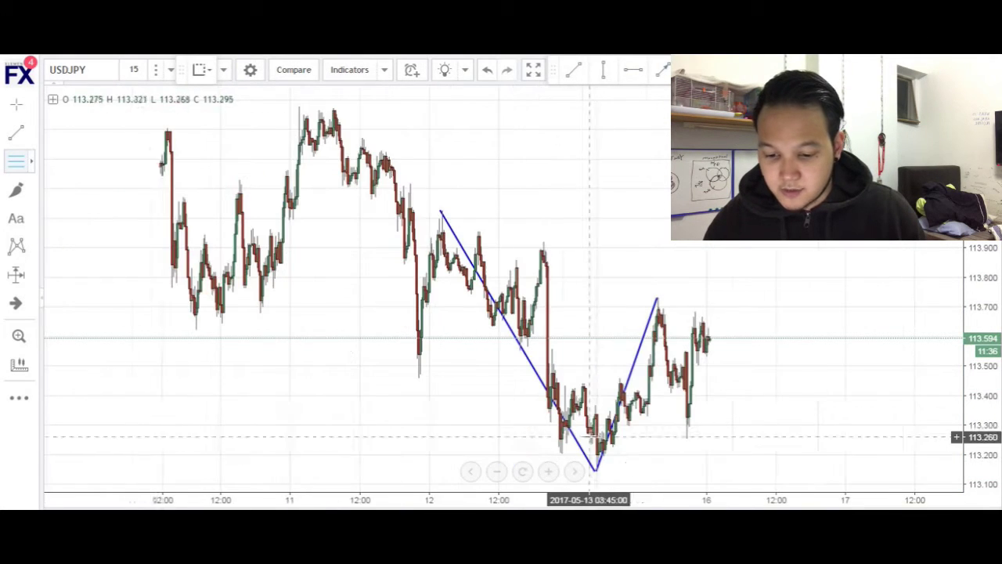
click(635, 467)
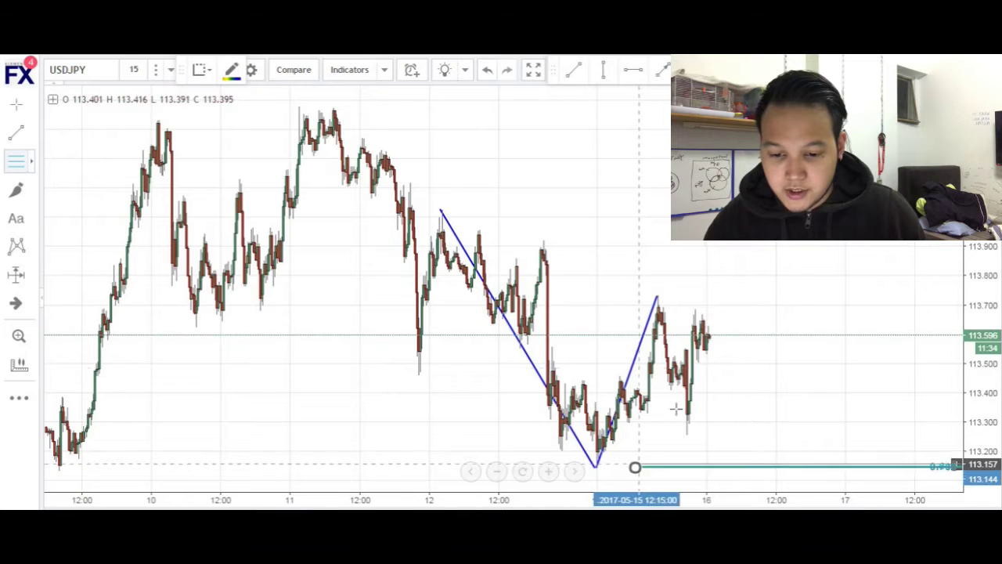
click(738, 297)
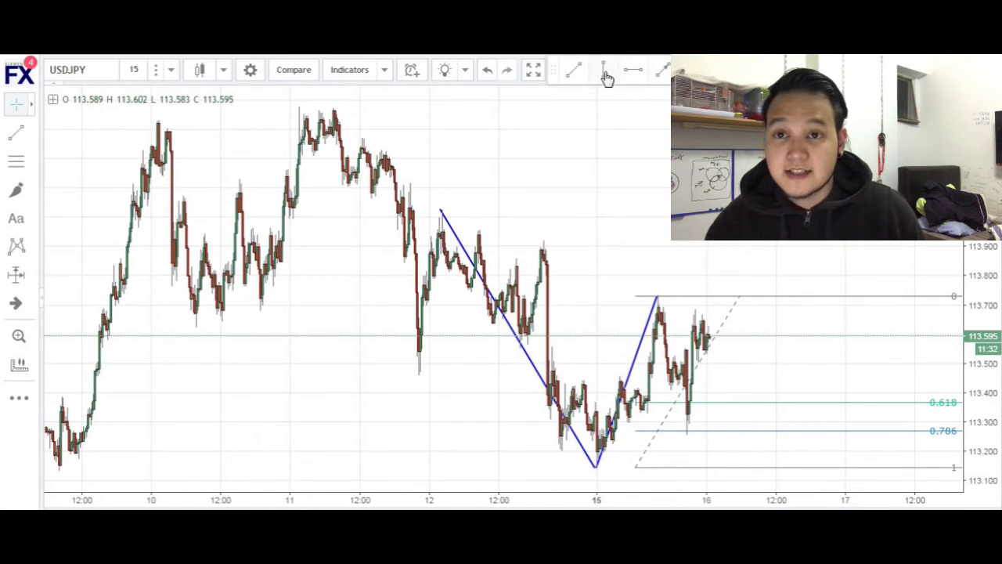
Draw a trend line from the 15 May swing high to the next low and delete the Fibonacci retracement
click(577, 76)
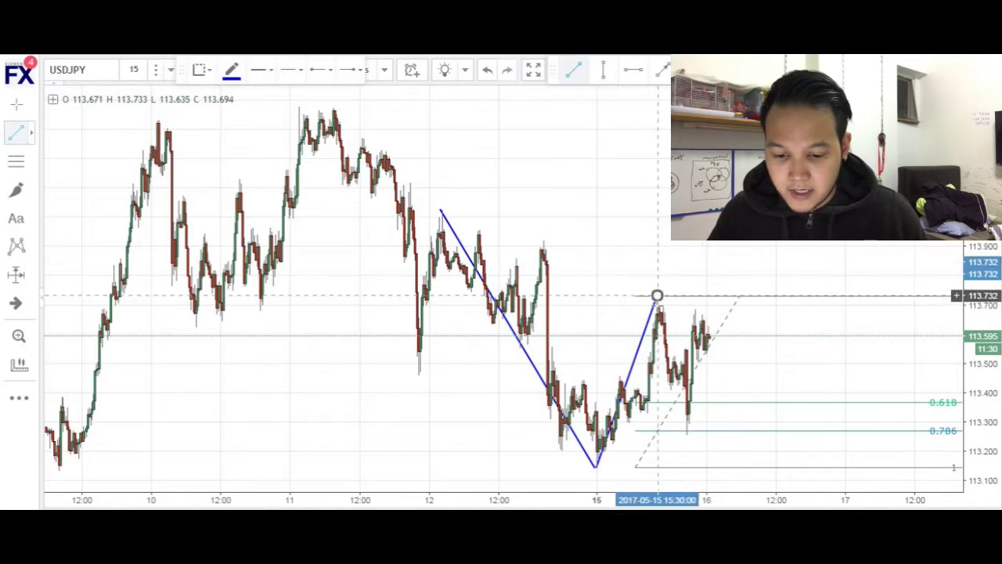
click(656, 296)
click(690, 433)
click(763, 297)
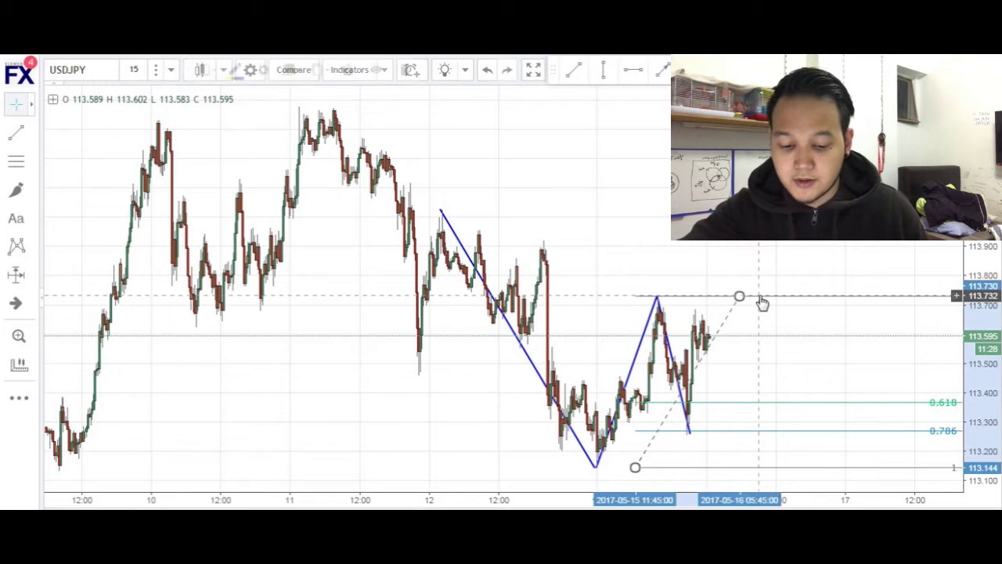
key(Delete)
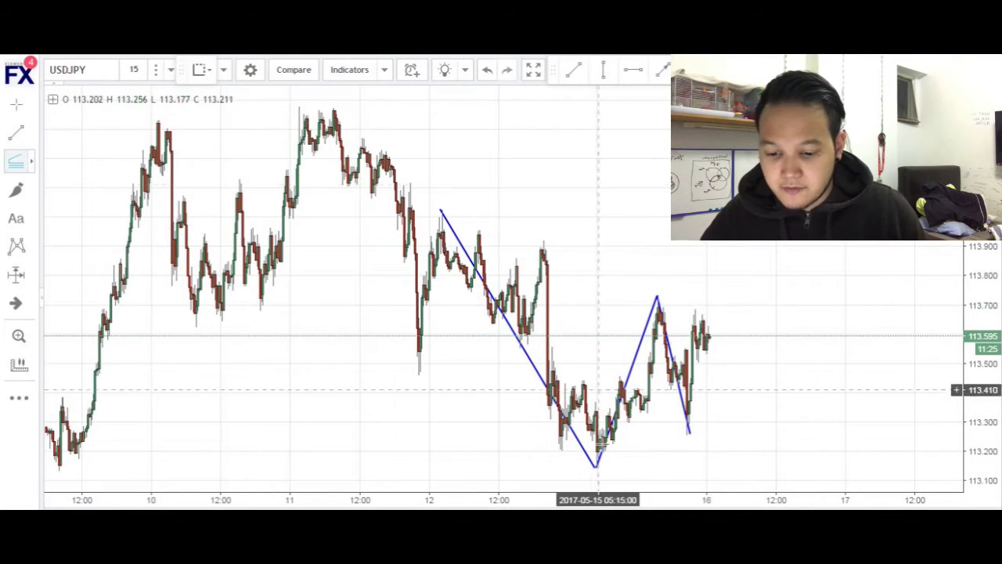
Place a trend-based Fibonacci extension from the 15 May low to the swing high and back to the low
click(610, 467)
click(707, 296)
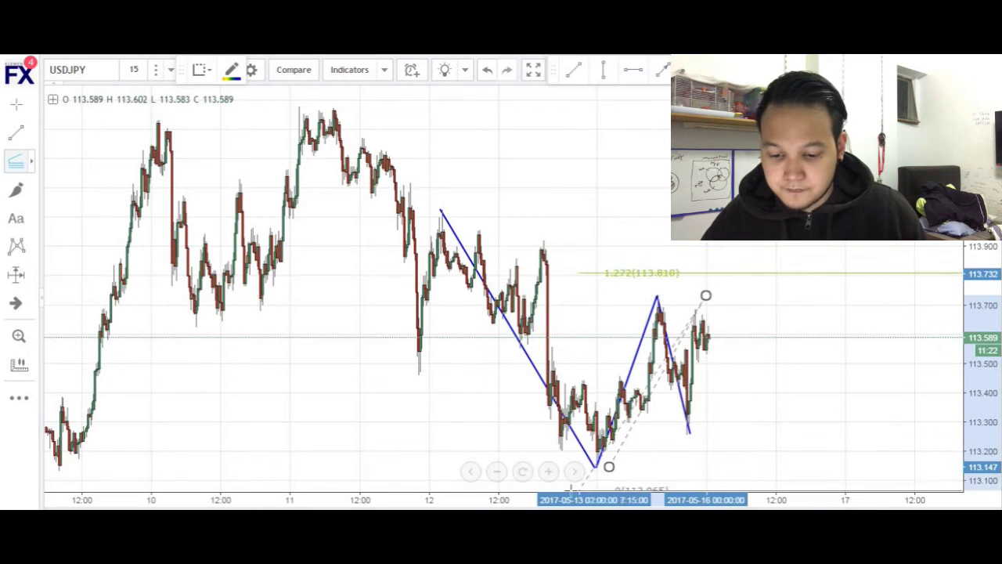
click(593, 468)
click(713, 201)
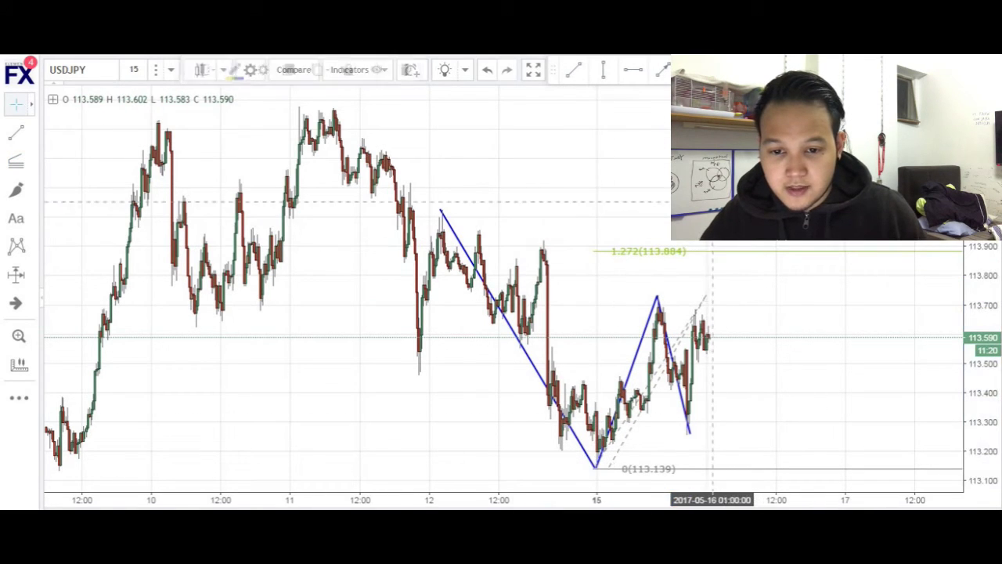
Draw a trend line from the latest swing low up to the 1.272 extension level
click(587, 70)
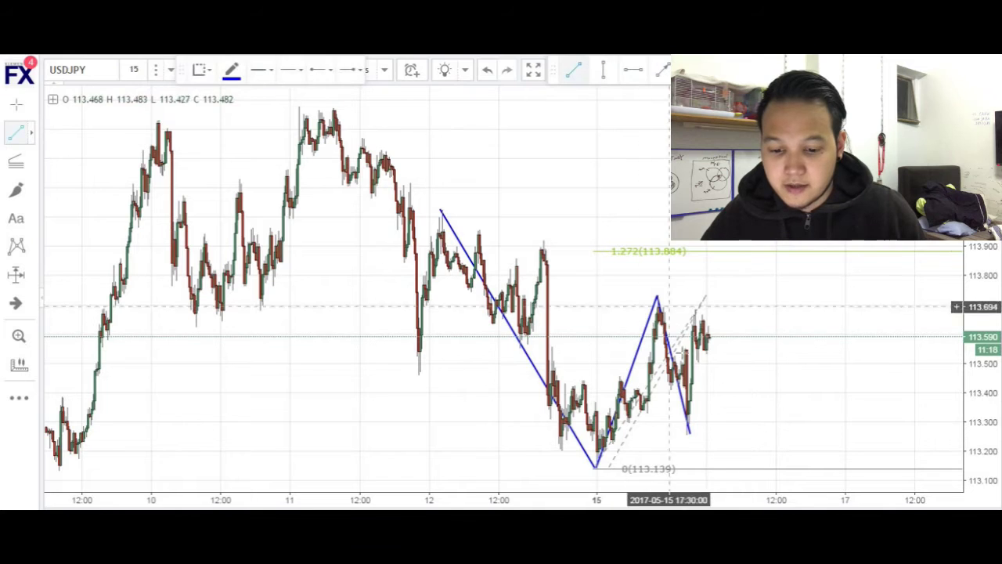
click(688, 432)
click(761, 252)
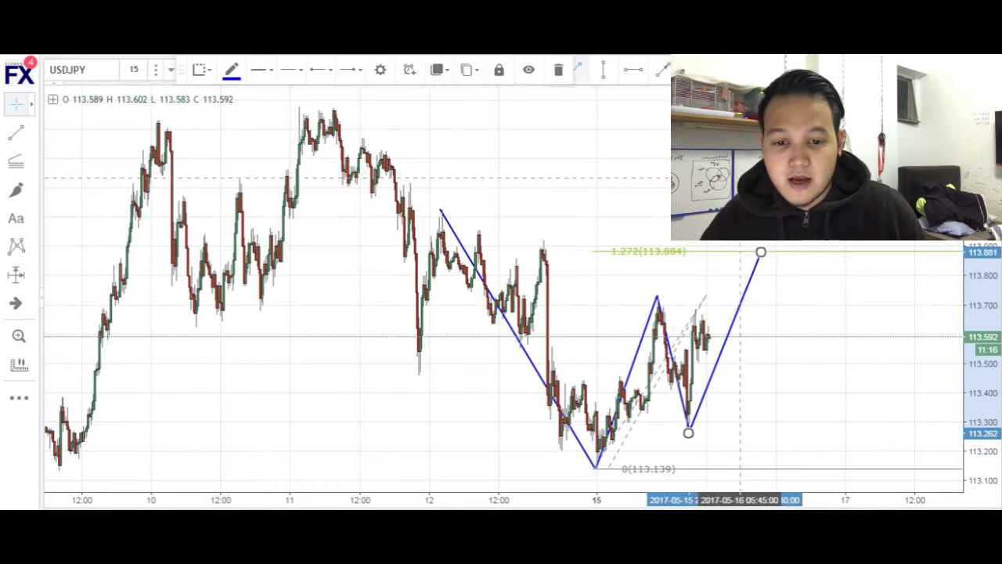
Draw an XABCD pattern over the trend lines, anchoring its points at their swing turns and D at the 1.272 extension level
click(16, 245)
click(444, 211)
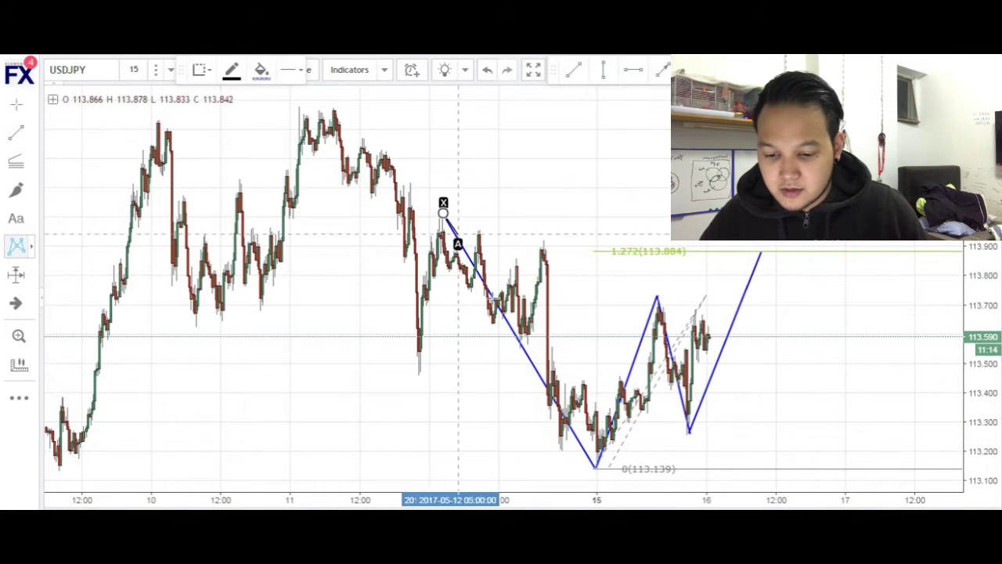
click(597, 469)
click(656, 296)
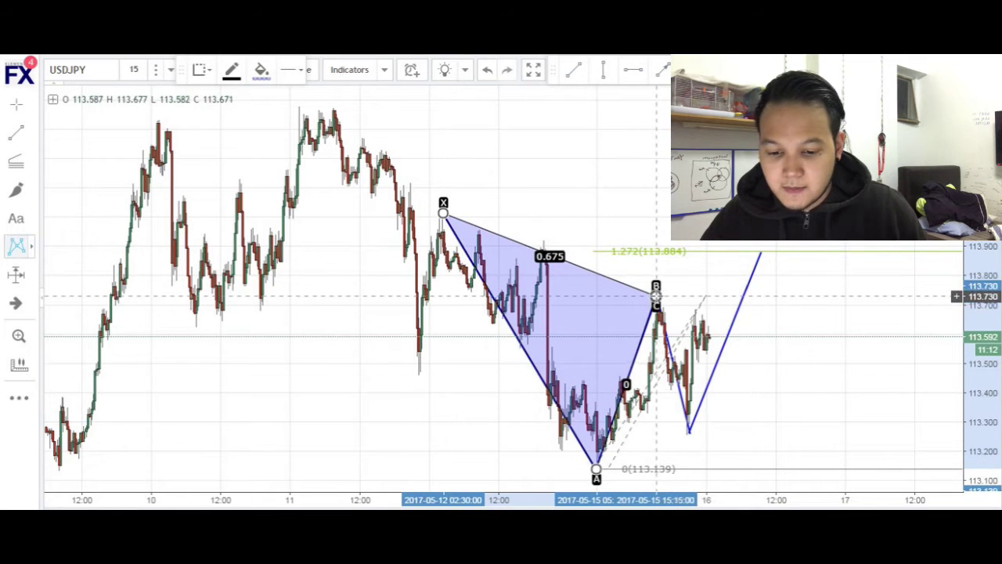
click(689, 436)
click(761, 250)
click(714, 211)
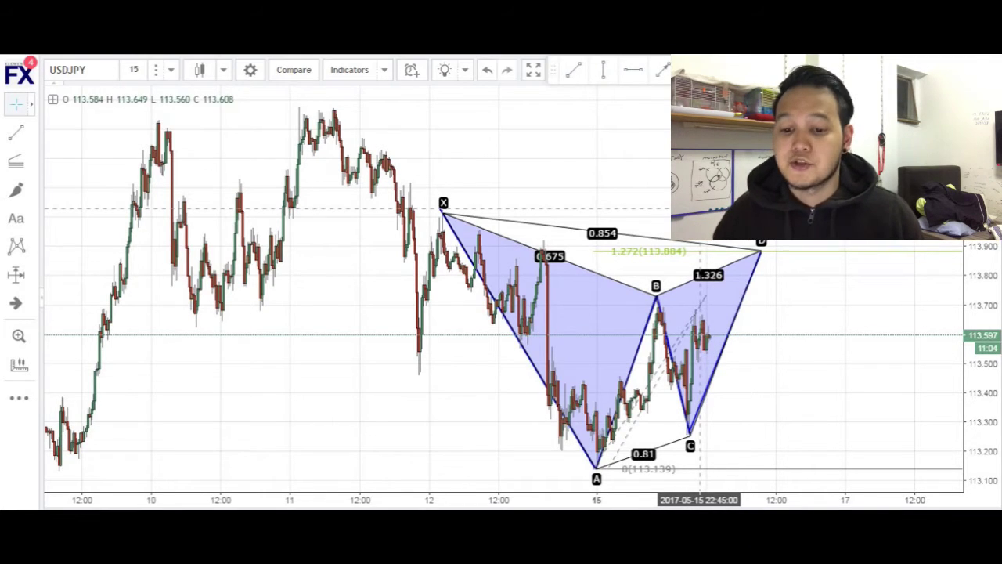
Mark the price level of point D with a red horizontal line and box the 10 May consolidation around that line with a rectangle
click(627, 71)
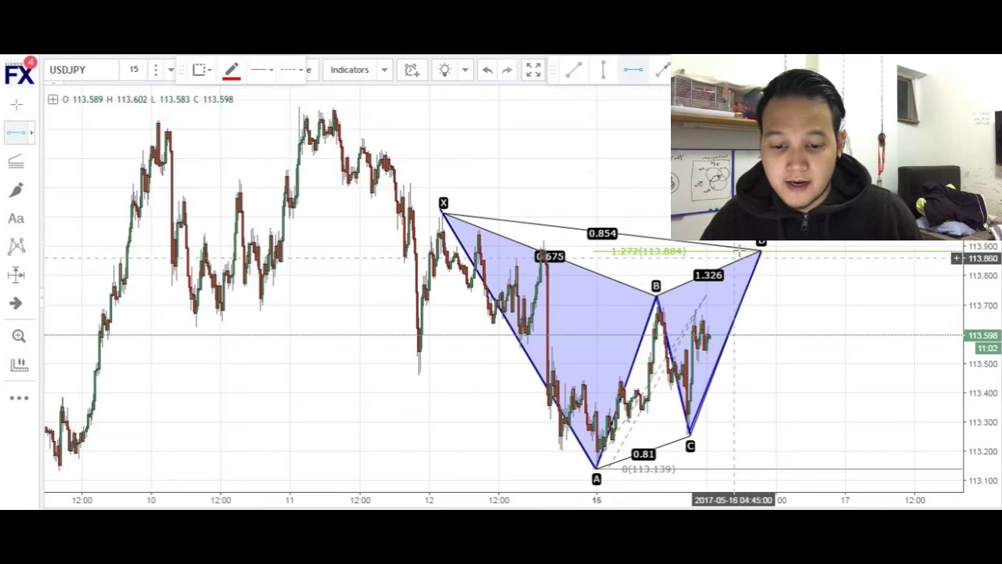
click(816, 251)
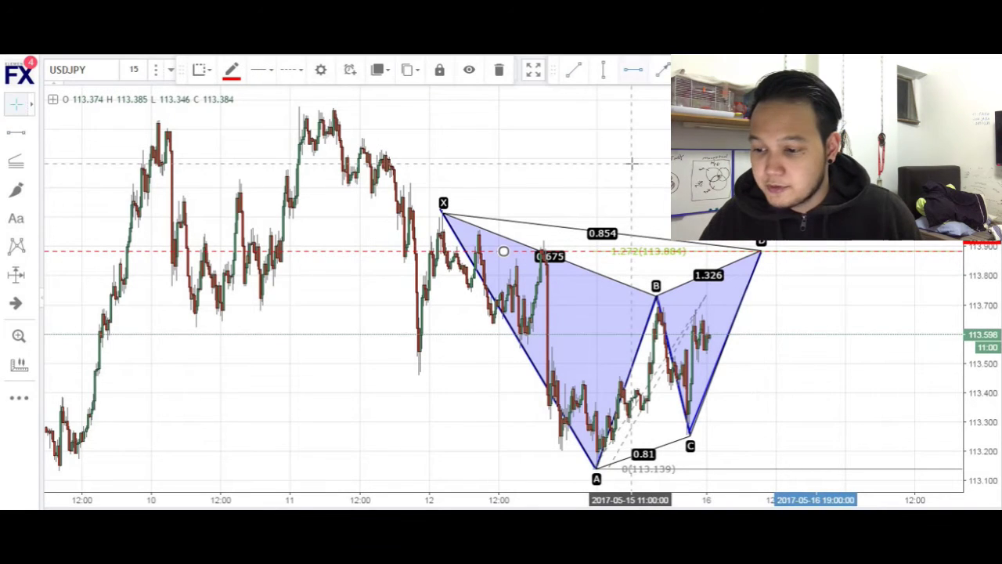
drag(606, 194, 732, 196)
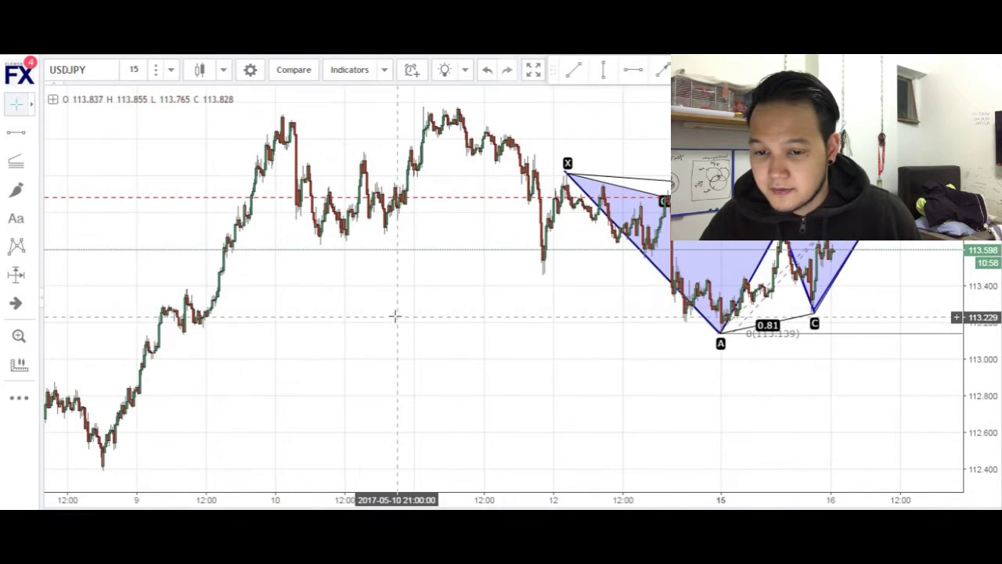
click(294, 198)
mouse_move(292, 191)
mouse_down()
mouse_move(393, 224)
mouse_move(446, 224)
mouse_up()
click(222, 143)
Switch the chart to the 4-hour interval and bring the January to March price history into view
click(173, 69)
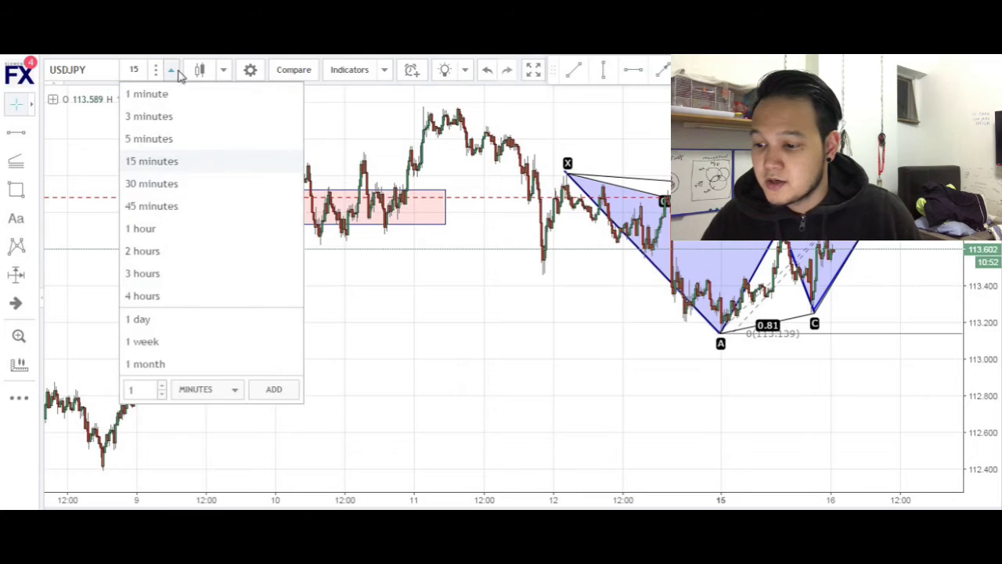
click(186, 294)
scroll(465, 361, up, 5)
drag(490, 372, 756, 345)
Place two green up-arrow marks side by side beneath the early March candles
click(751, 70)
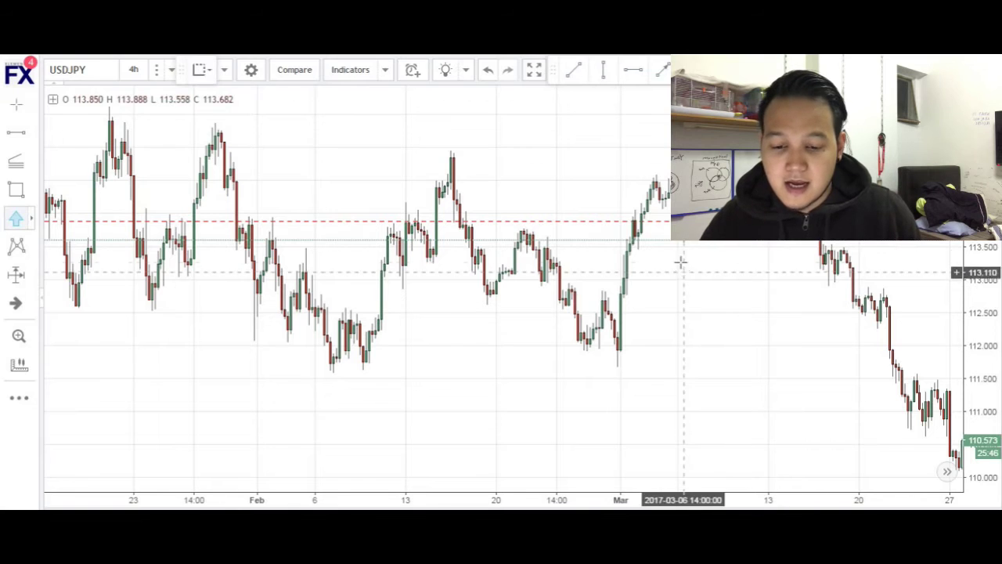
click(681, 259)
click(720, 256)
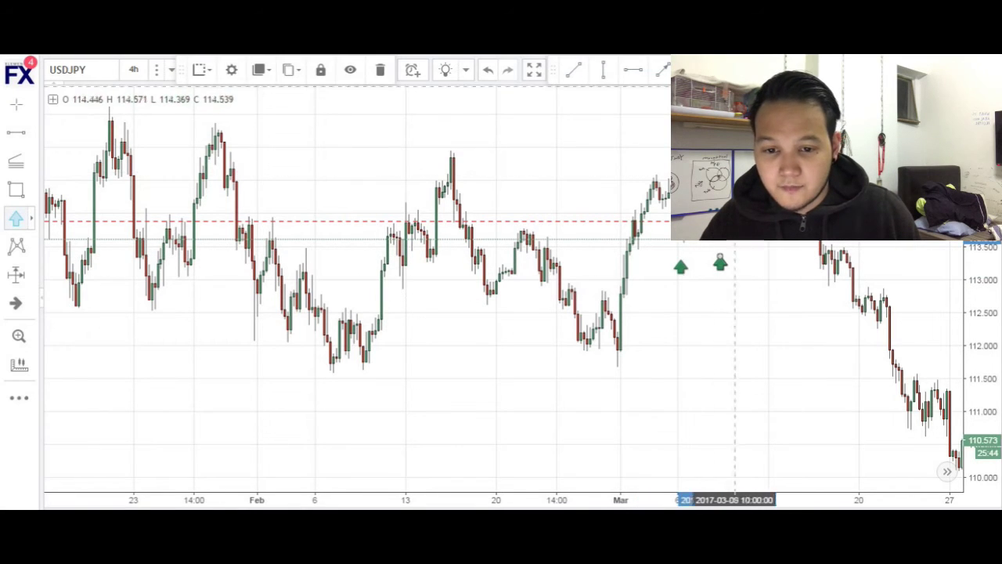
Place two pairs of red down-arrow marks above the early and mid-February highs, just over the dashed red level
click(411, 193)
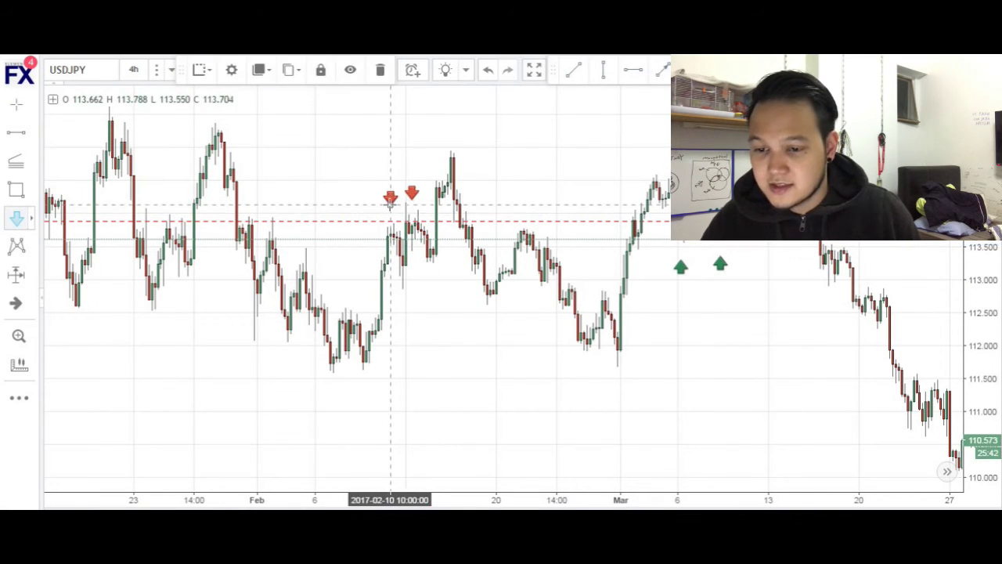
click(390, 198)
click(275, 198)
drag(242, 340, 521, 340)
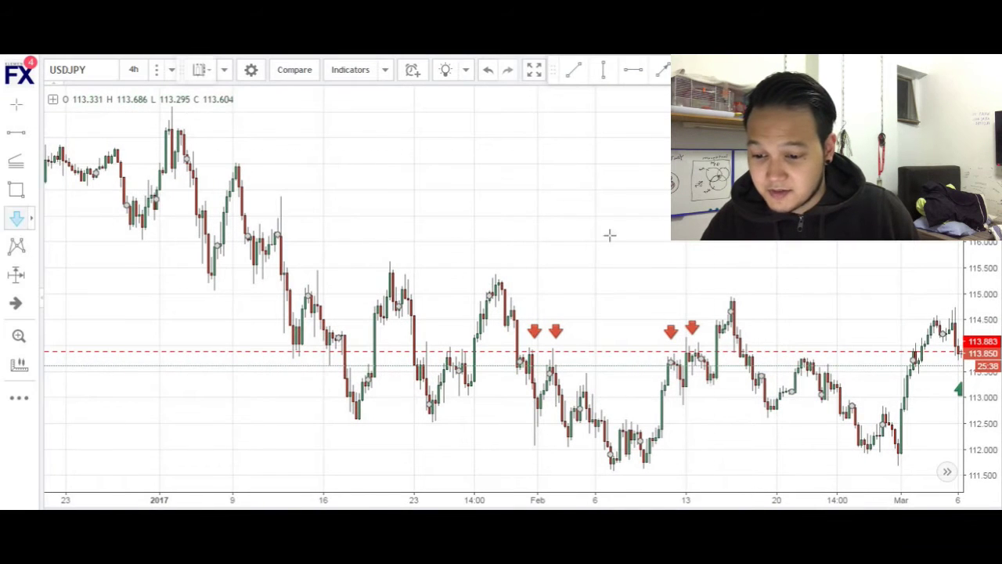
Mark the late January highs with two red down arrows and the mid-January lows with two green up arrows
click(447, 333)
click(465, 333)
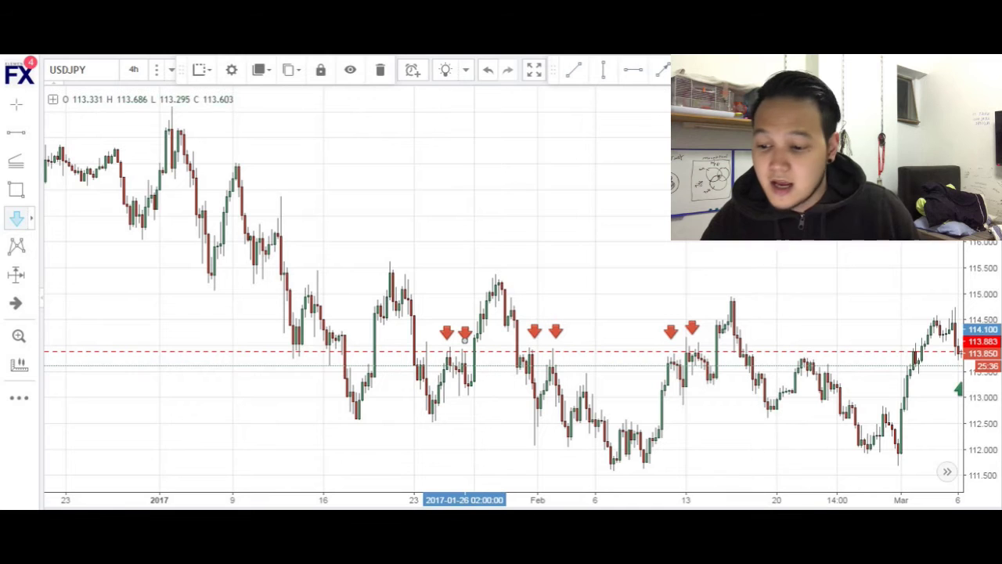
click(296, 375)
click(326, 378)
key(Escape)
Return to the latest bars and switch the chart to the 1-hour interval with the whole XABCD pattern in view
click(946, 472)
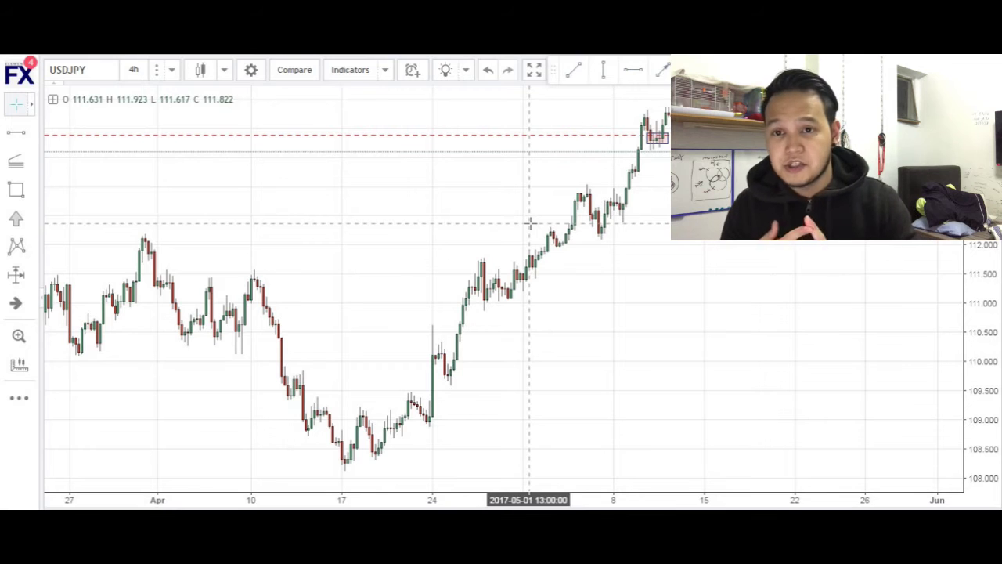
click(170, 71)
click(183, 226)
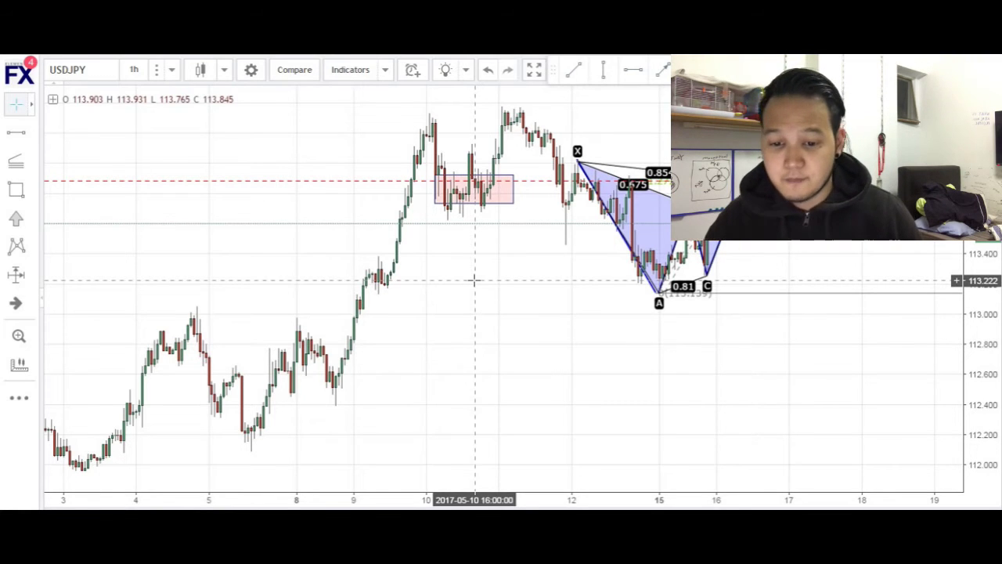
scroll(603, 266, up, 5)
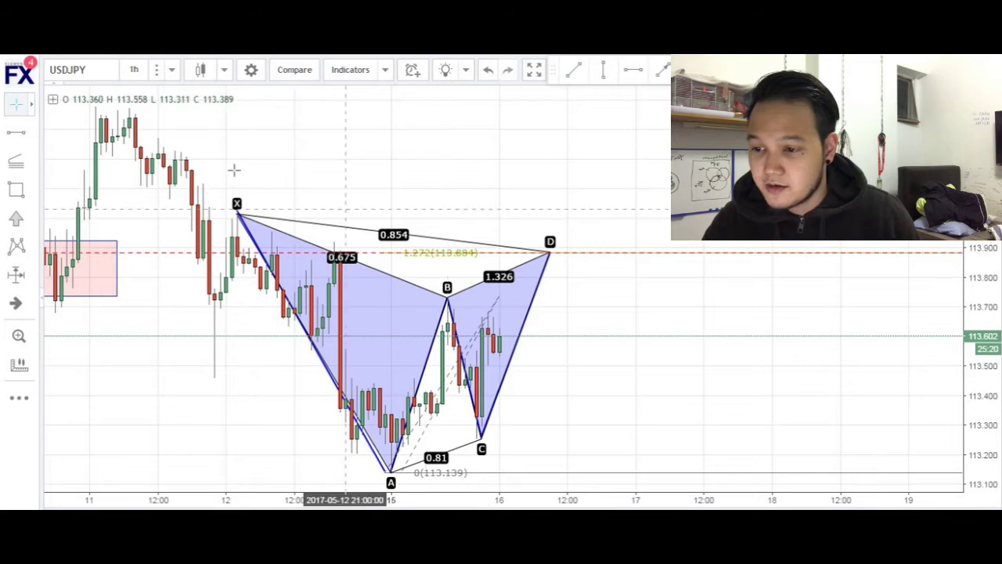
click(782, 69)
click(543, 336)
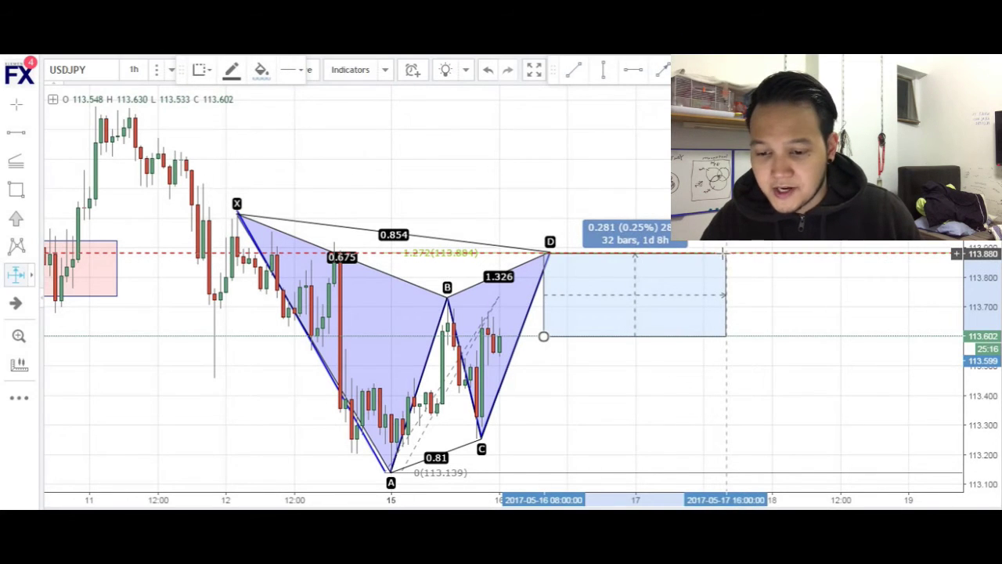
key(Escape)
Place a short position beyond point D near the dashed red level and set its entry price to 113.857
click(16, 274)
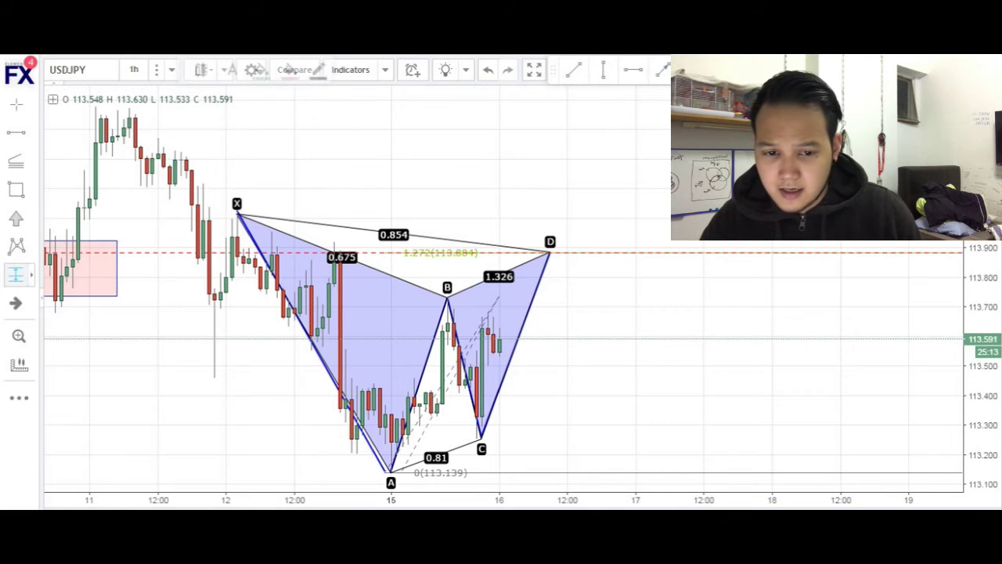
click(641, 263)
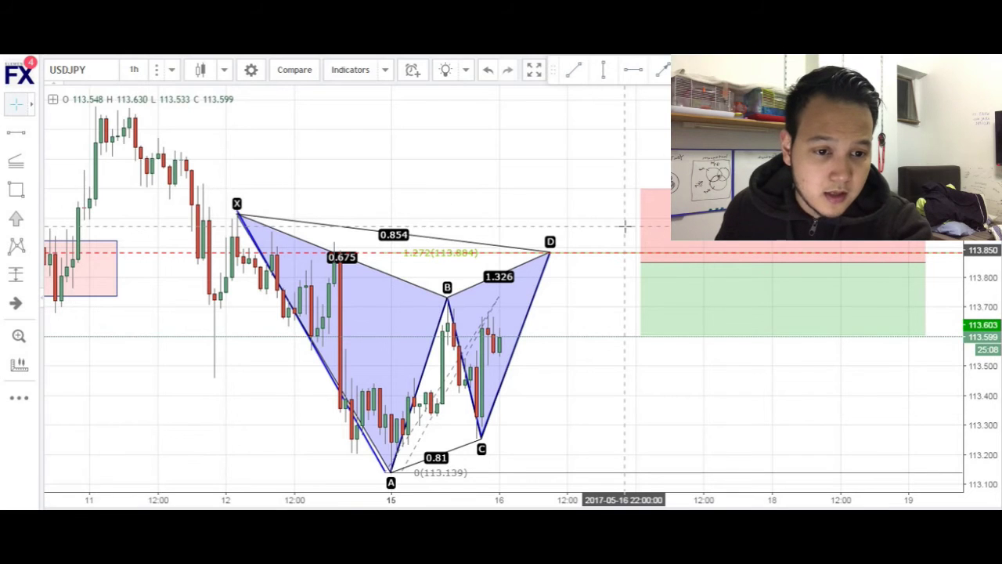
click(656, 259)
double_click(697, 258)
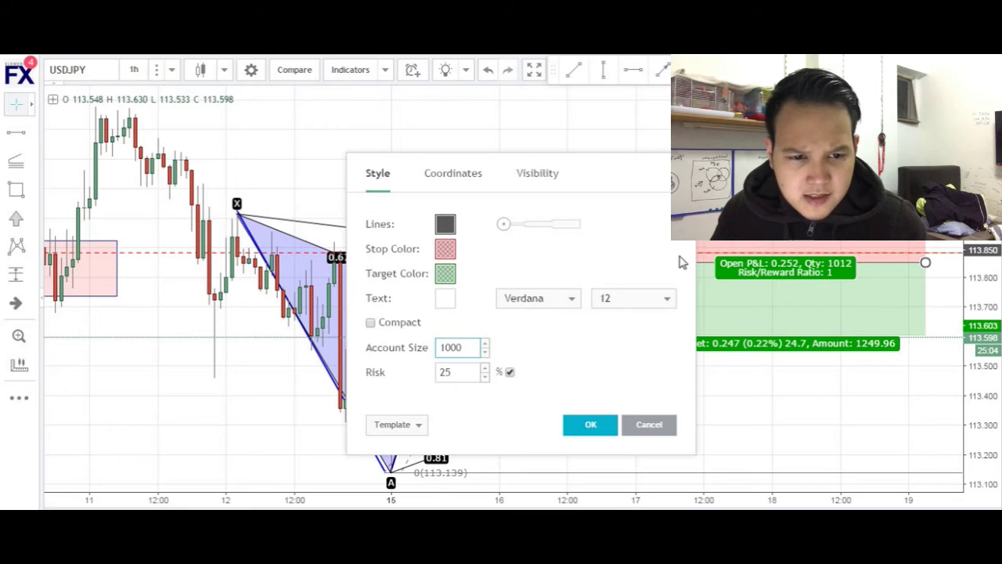
click(443, 183)
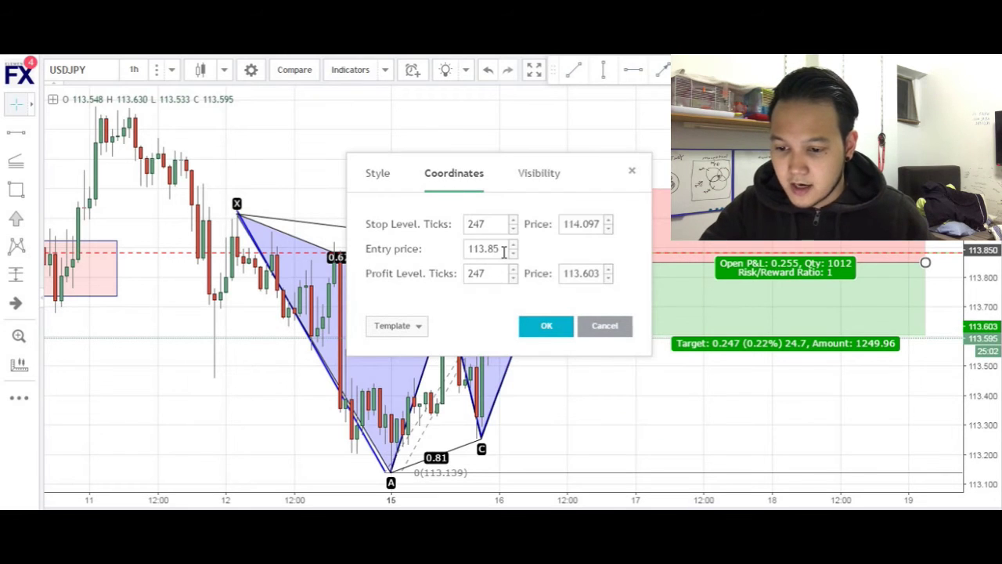
click(540, 327)
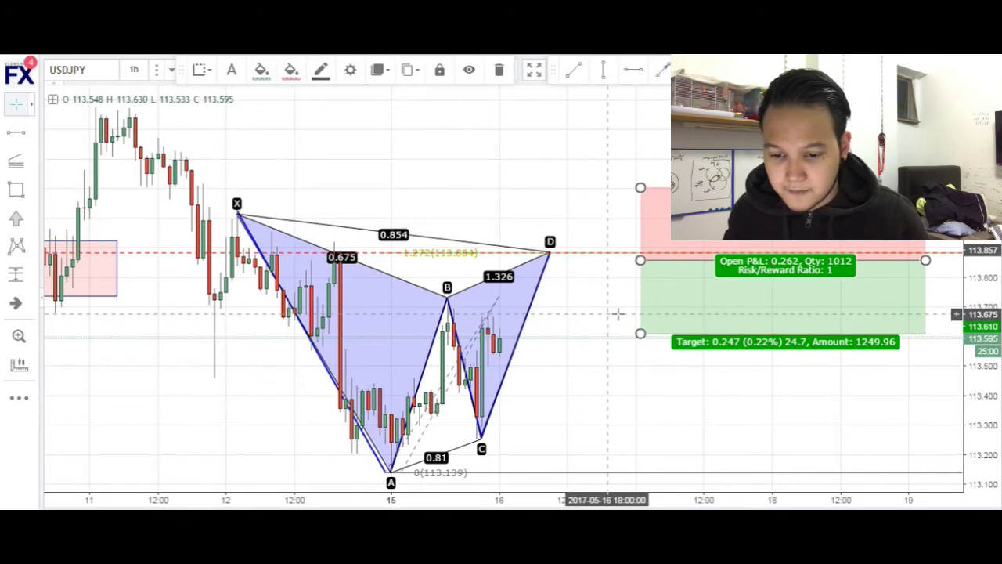
Lower the short position's profit target to about 113.321 and set its stop level to 300 ticks
drag(628, 375, 618, 419)
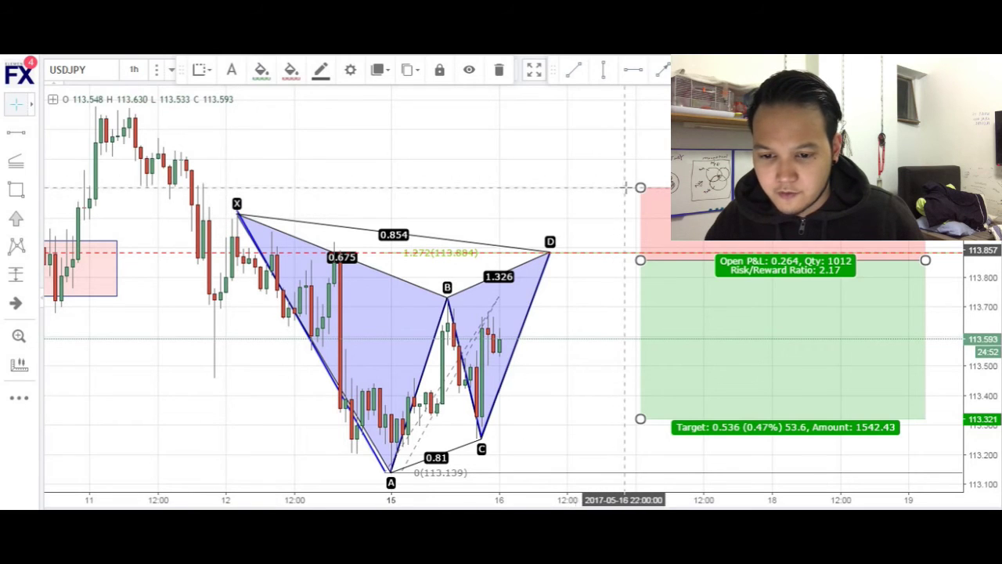
double_click(681, 210)
double_click(516, 276)
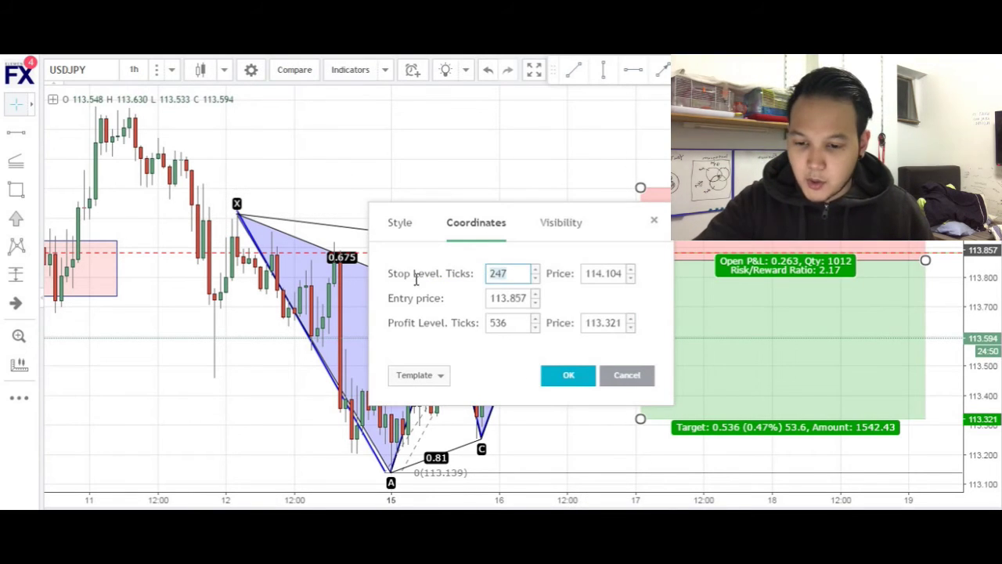
text(300)
click(557, 373)
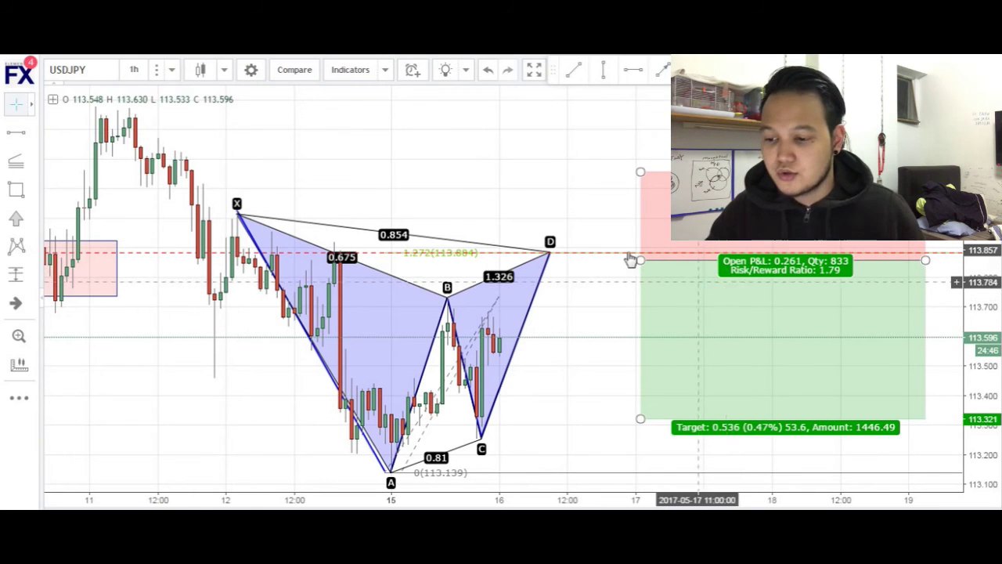
click(593, 233)
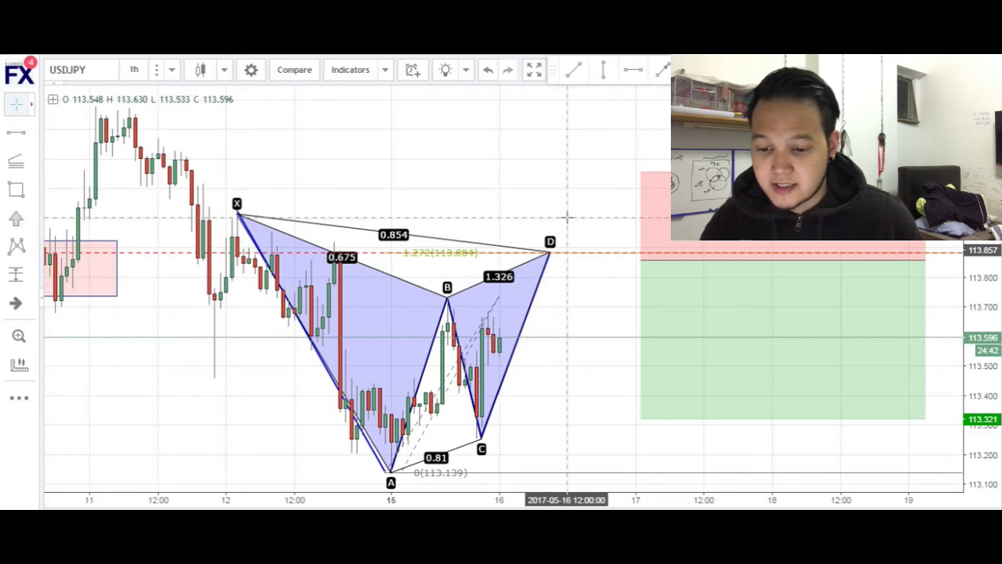
click(660, 258)
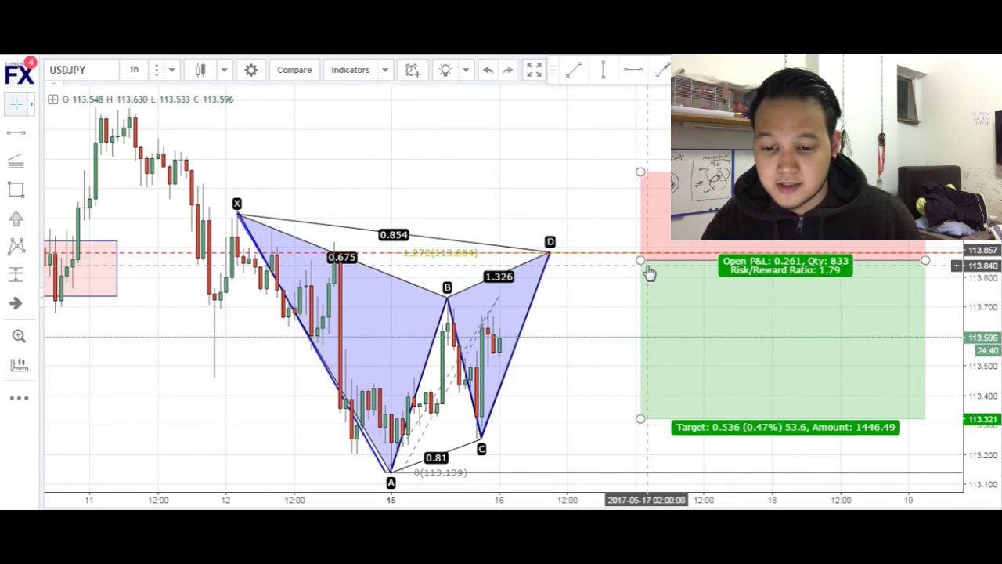